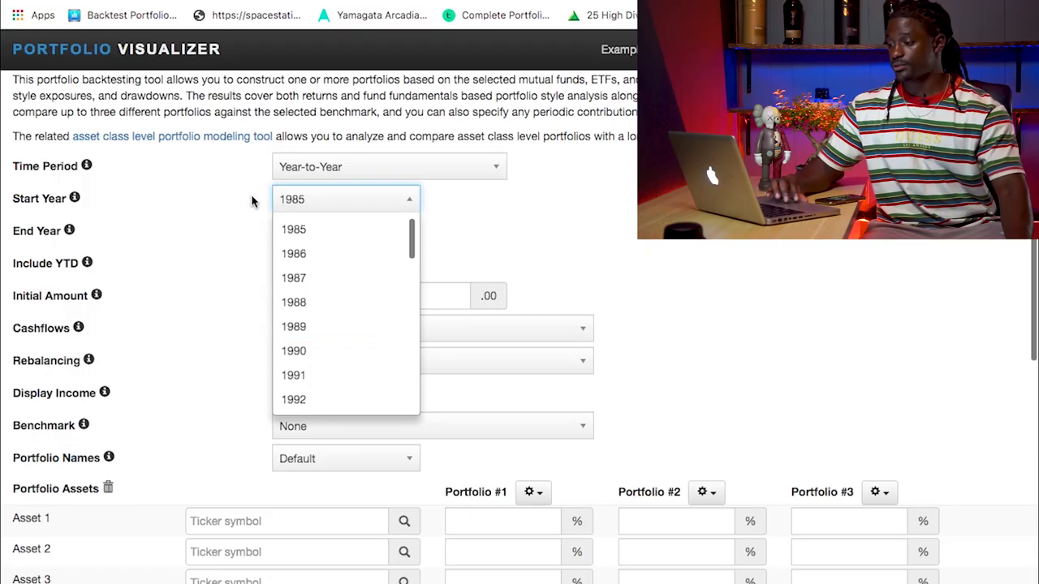
Set the backtest Start Year to 2010.
scroll(250, 237, down, 1)
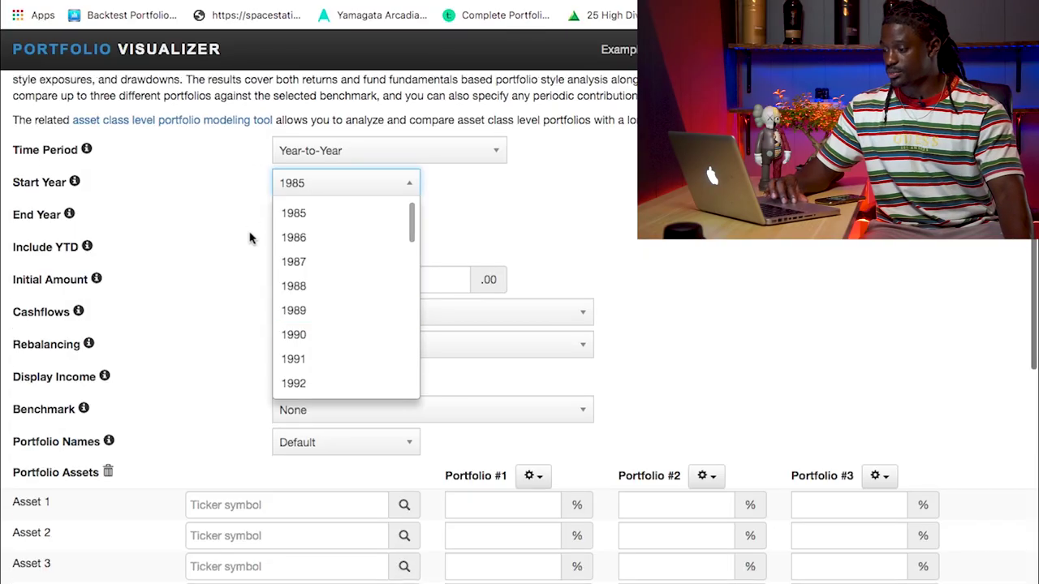
scroll(250, 237, down, 2)
scroll(341, 264, up, 3)
scroll(336, 308, down, 5)
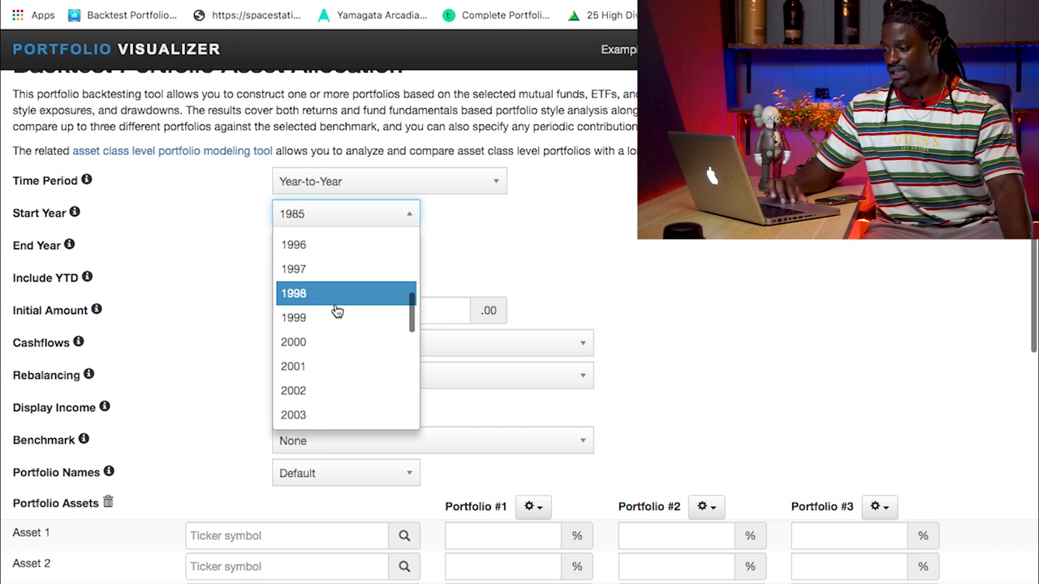
scroll(339, 310, down, 5)
click(340, 357)
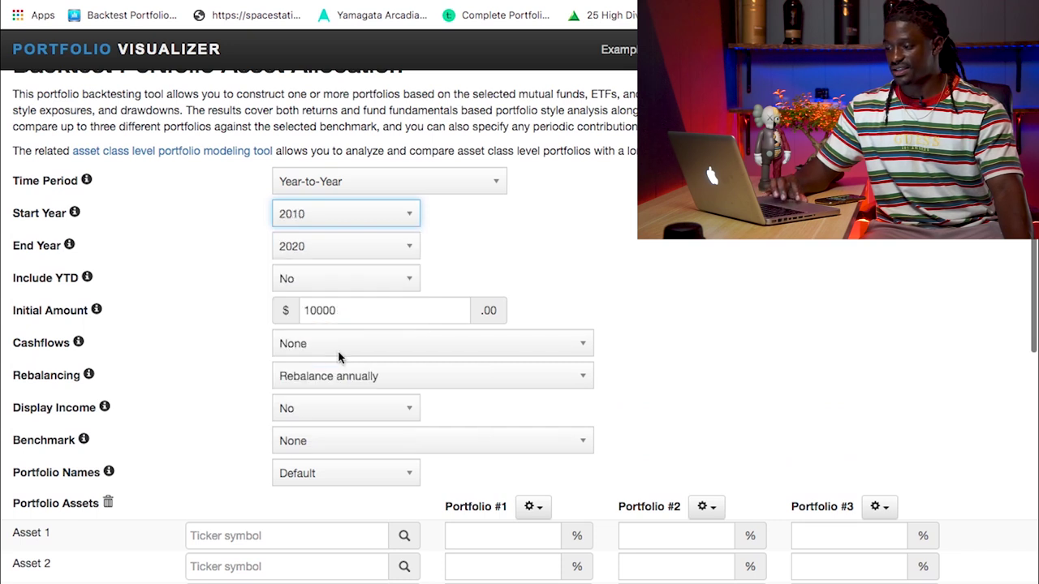
Replace the 10000 Initial Amount with 96000.
click(380, 310)
drag(347, 310, 289, 313)
text(9)
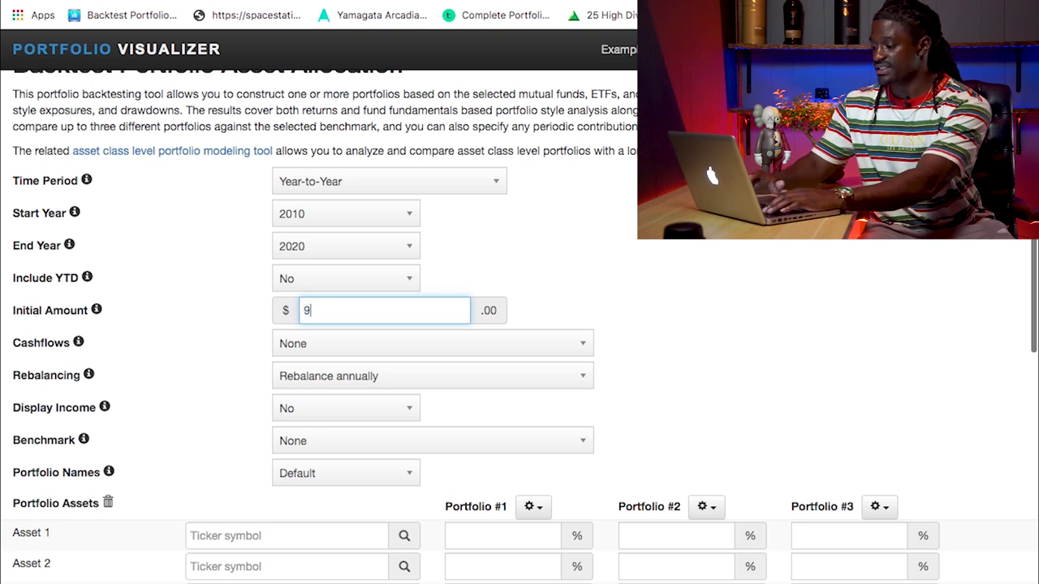
text(6000)
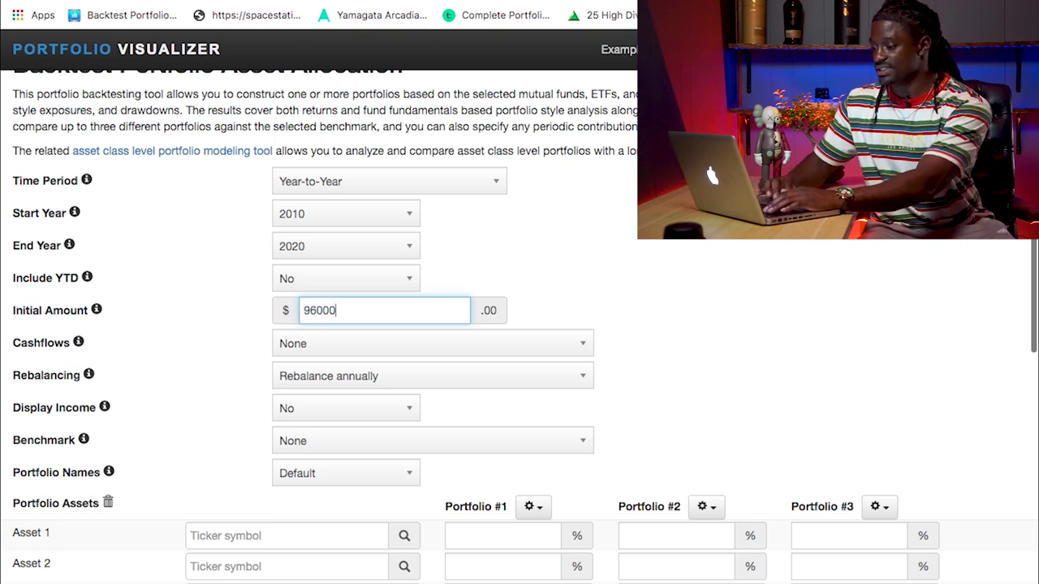
click(555, 299)
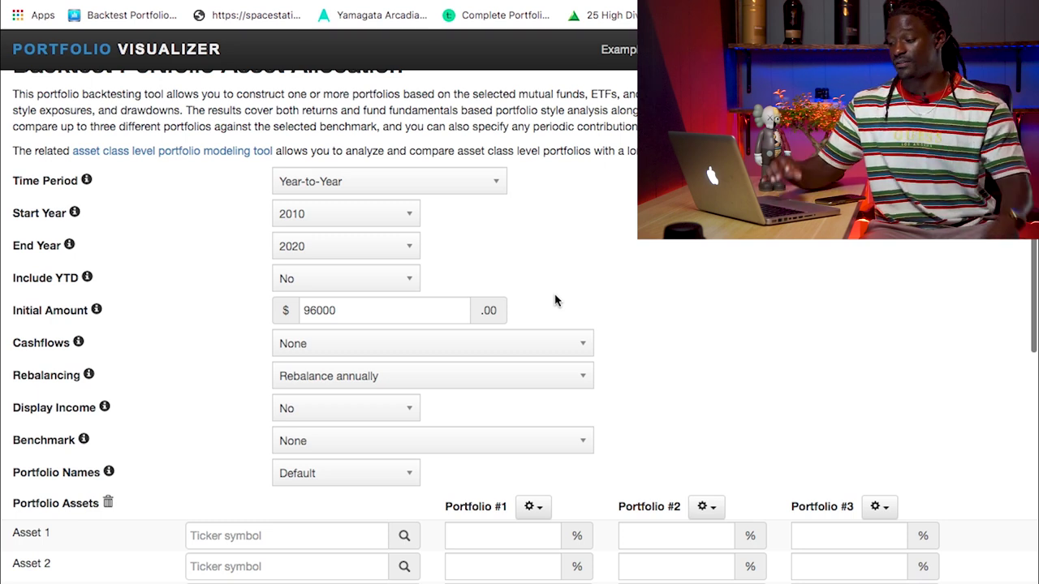
Set Display Income to Yes.
scroll(555, 300, down, 3)
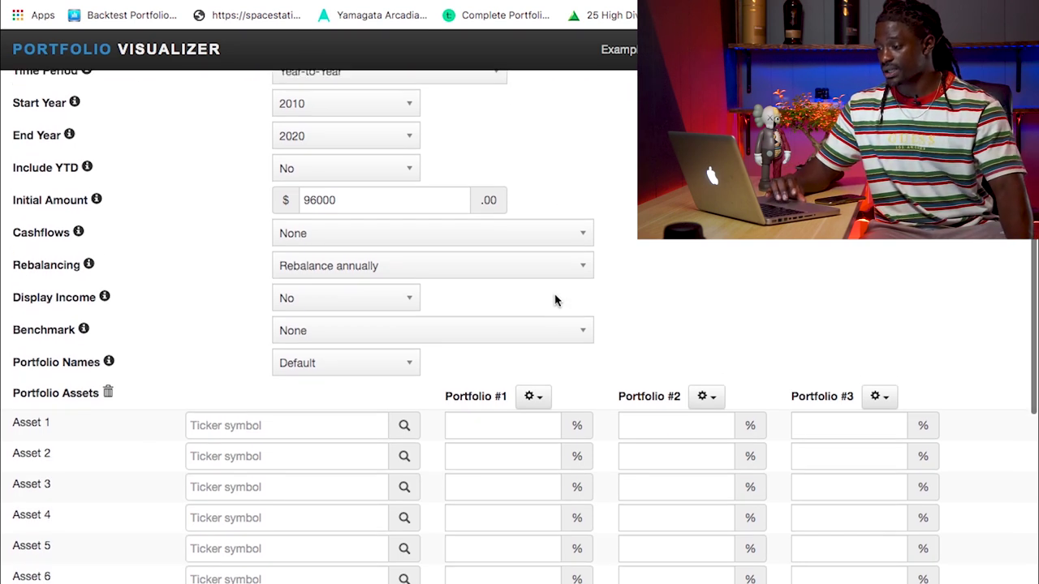
click(358, 294)
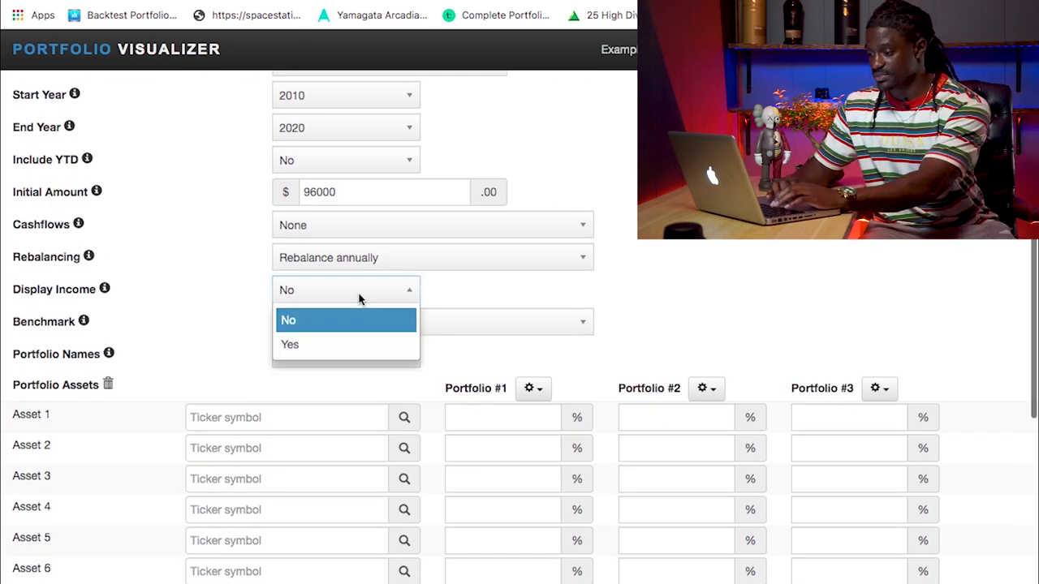
click(359, 354)
scroll(487, 342, down, 2)
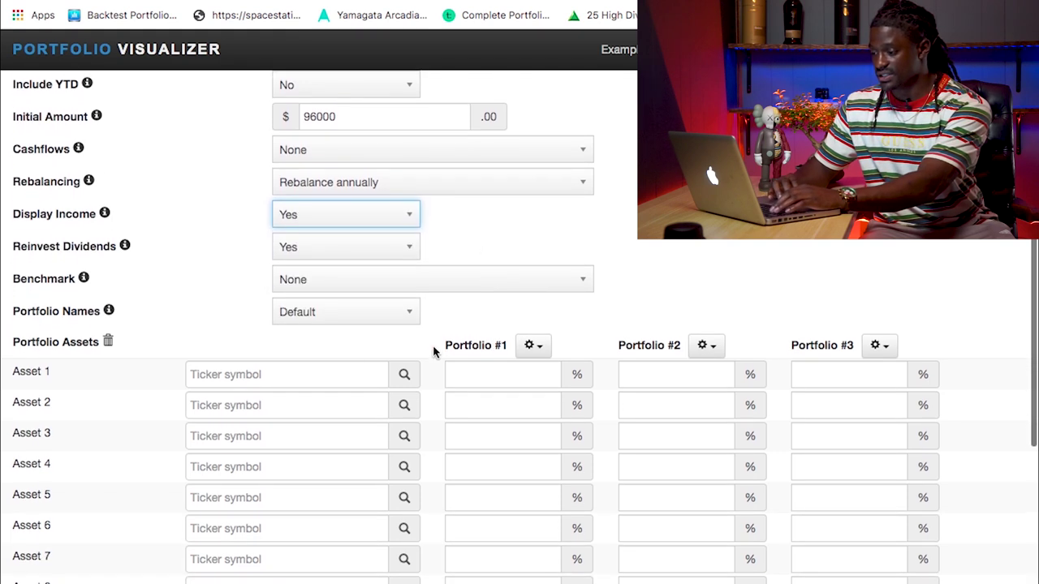
Make AMD Asset 1 at 100% in Portfolio #1 and run Analyze Portfolios.
click(343, 374)
text(AMD)
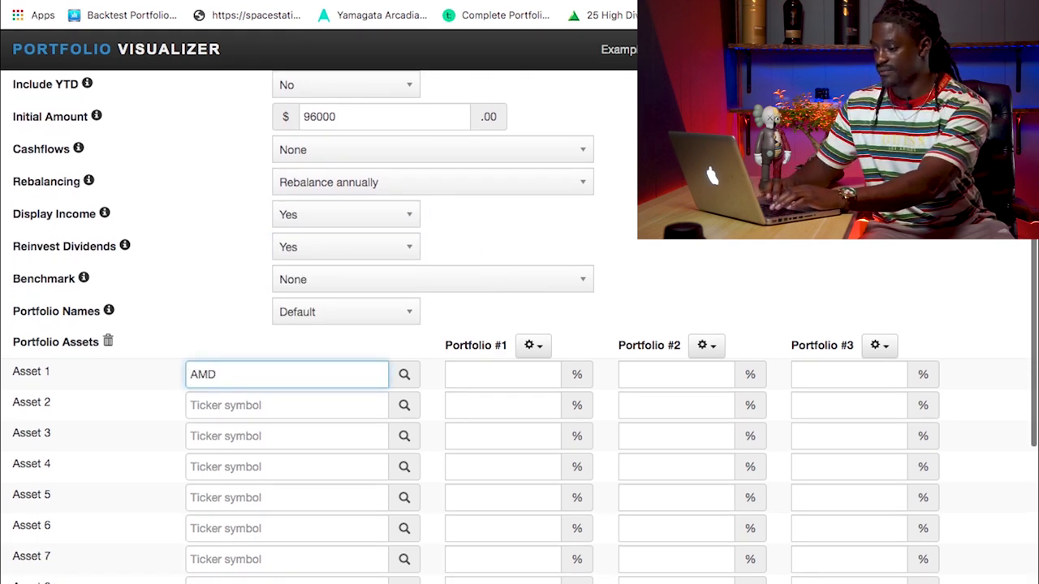
click(363, 410)
click(463, 380)
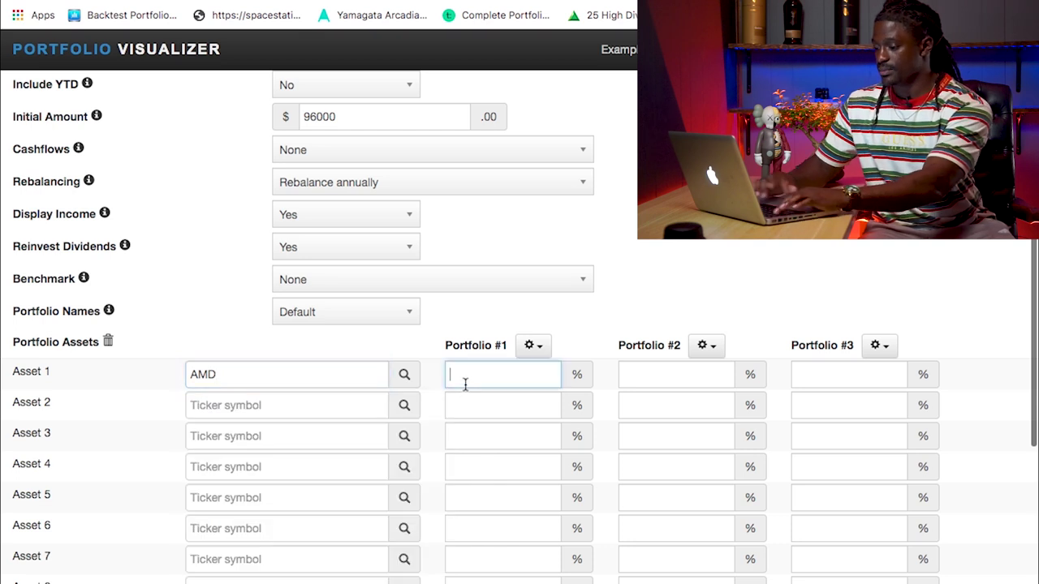
text(100)
click(508, 308)
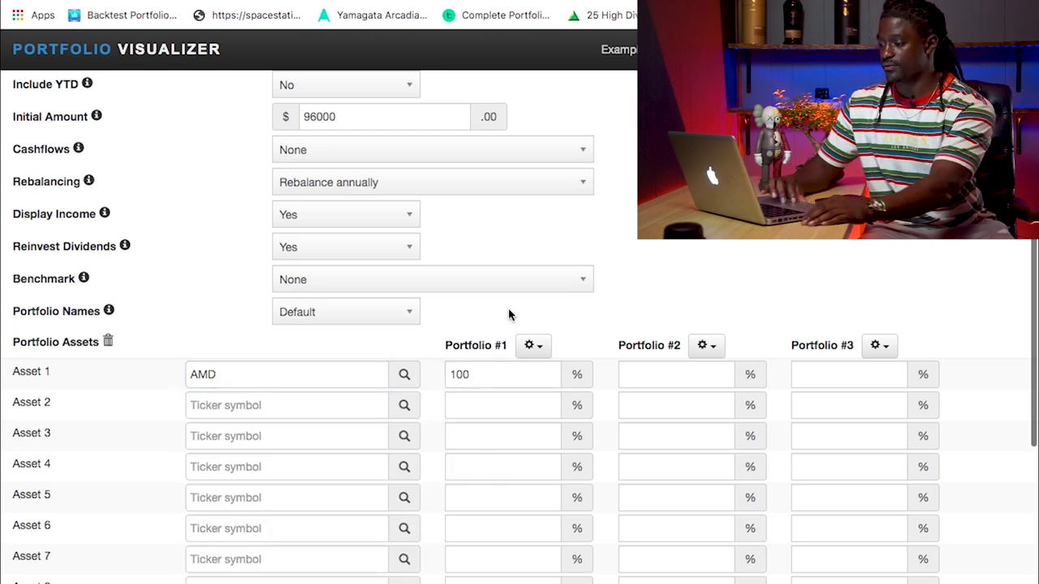
scroll(508, 309, down, 5)
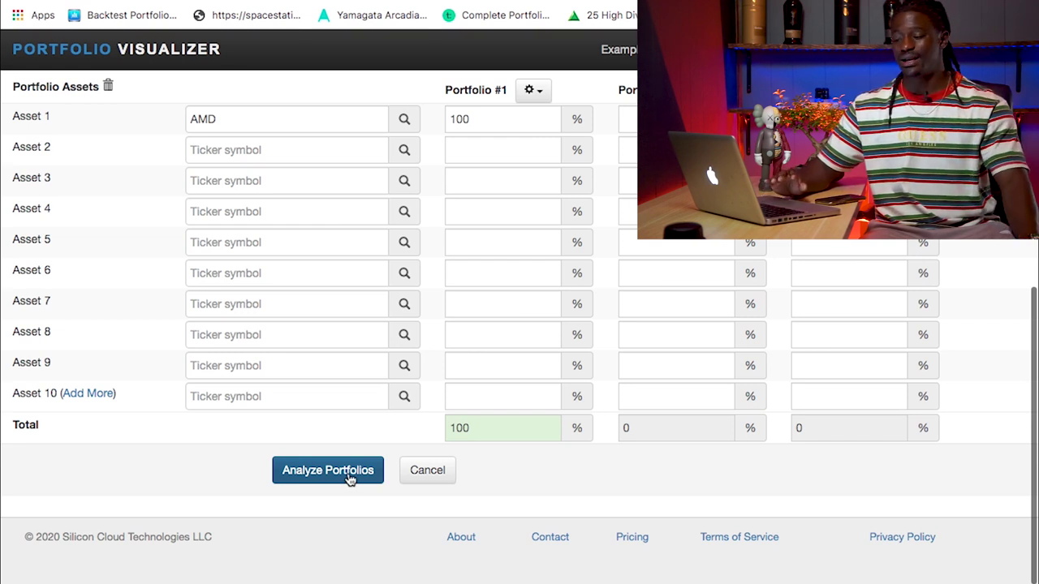
click(350, 479)
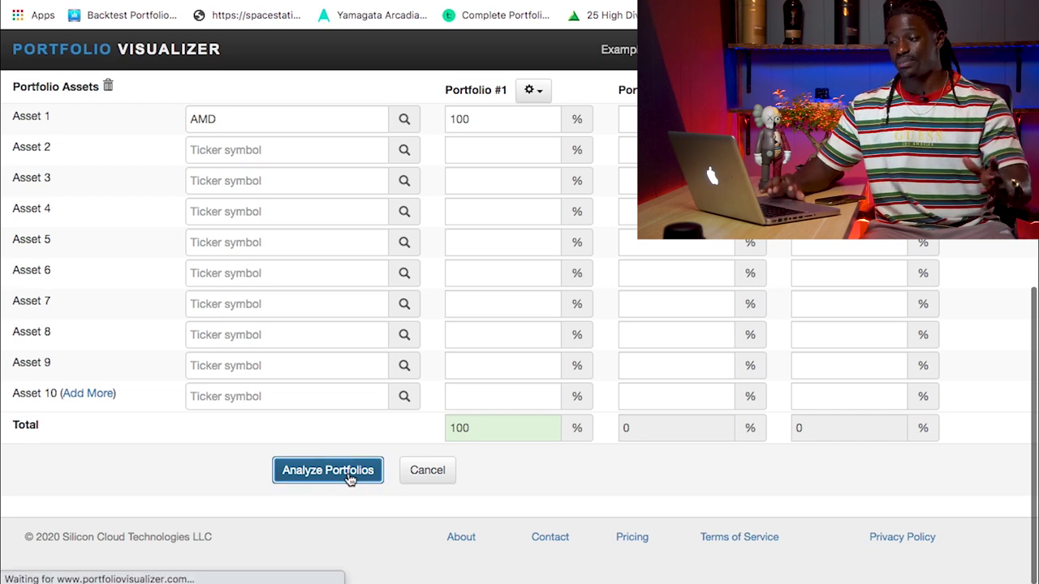
Switch the Portfolio Growth chart to a logarithmic scale, then return to the backtest form.
scroll(352, 341, down, 5)
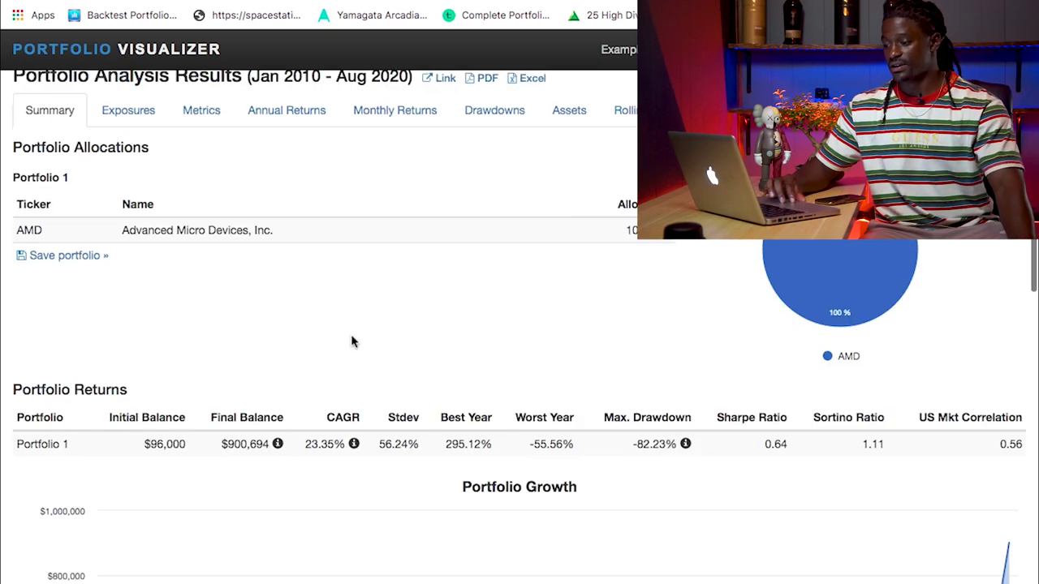
scroll(351, 340, down, 1)
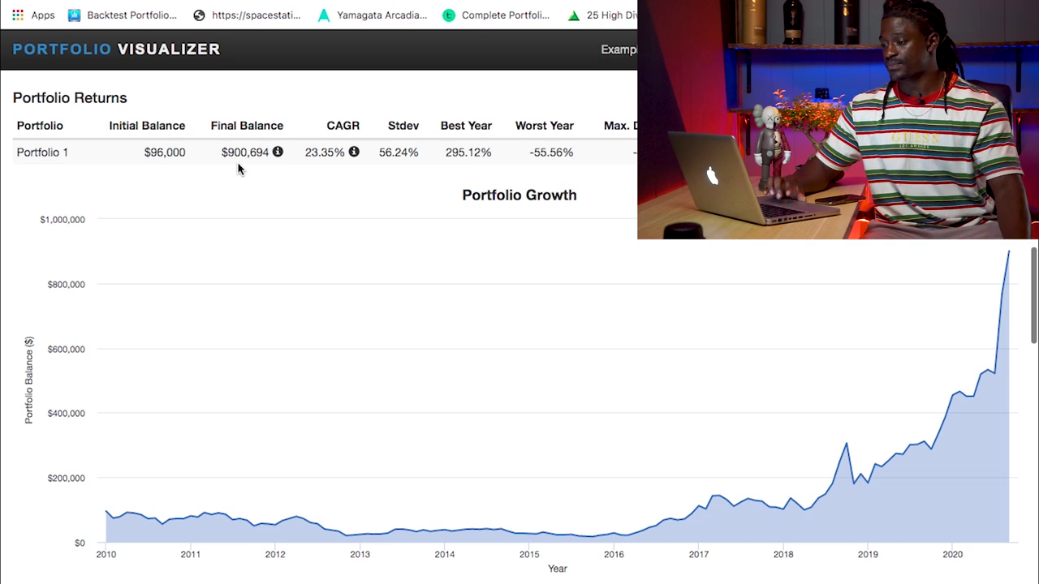
scroll(170, 371, down, 2)
scroll(169, 371, up, 1)
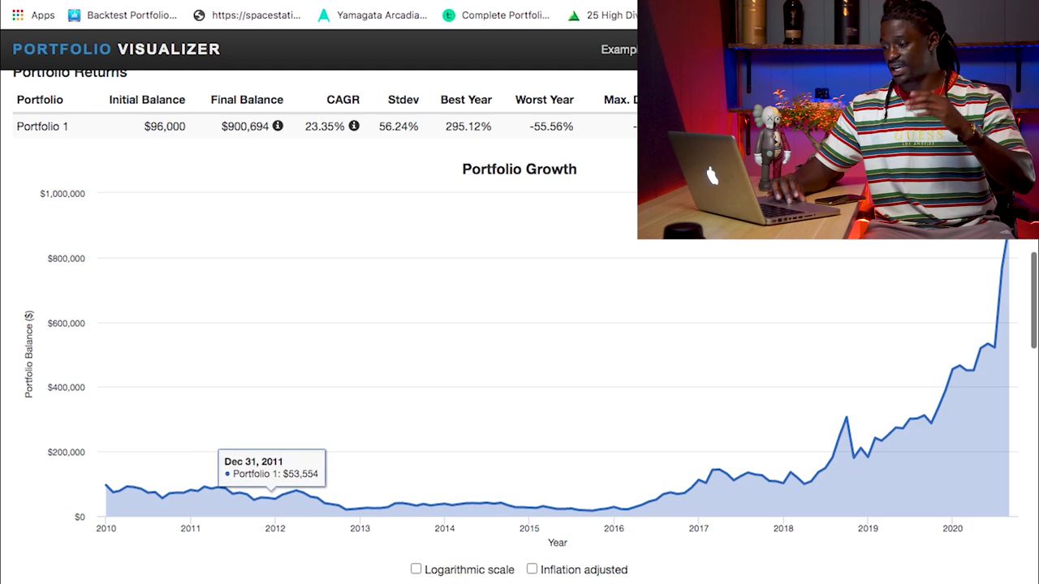
click(416, 569)
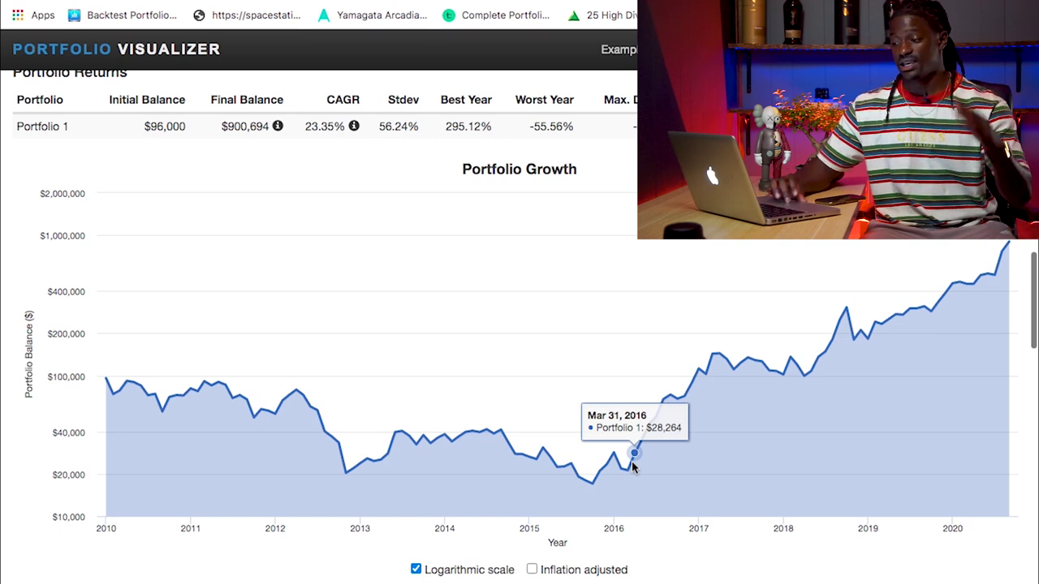
scroll(579, 344, up, 5)
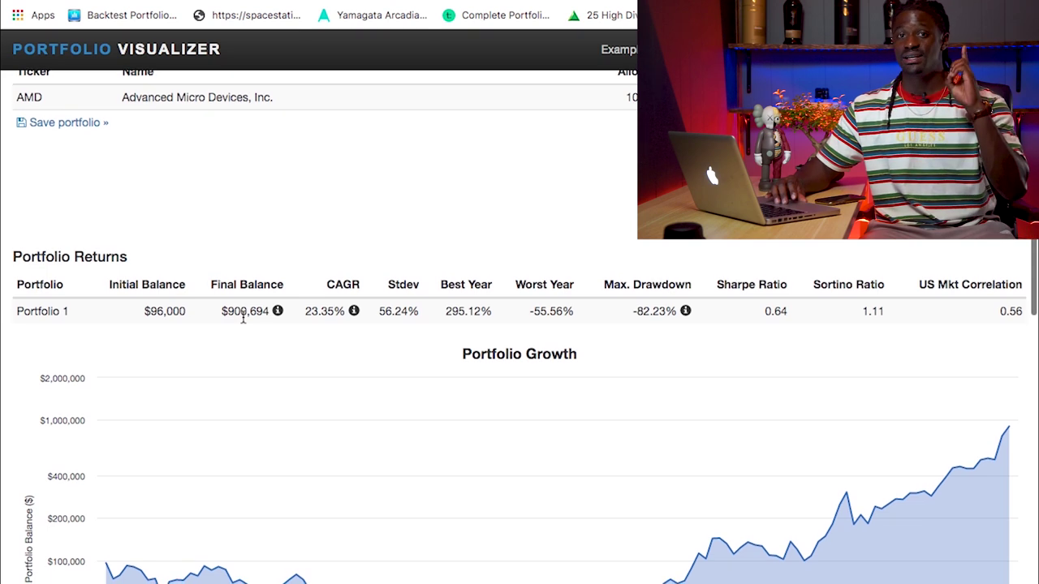
scroll(242, 318, up, 10)
Change the Initial Amount from 96000 to 1000.
scroll(243, 318, up, 10)
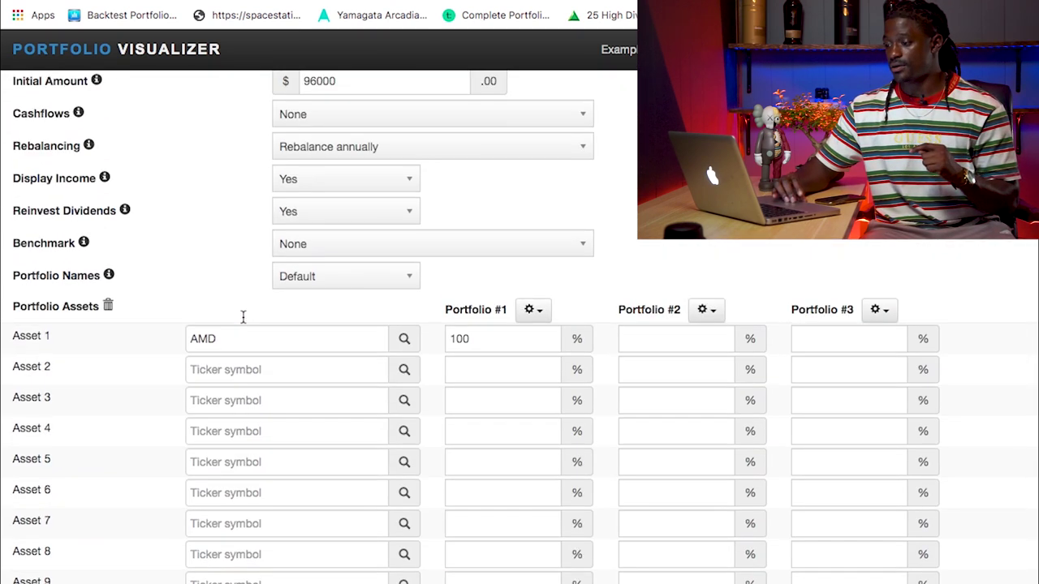
click(372, 338)
key(BackSpace)
key(BackSpace)
key(BackSpace)
key(BackSpace)
key(BackSpace)
text(1000)
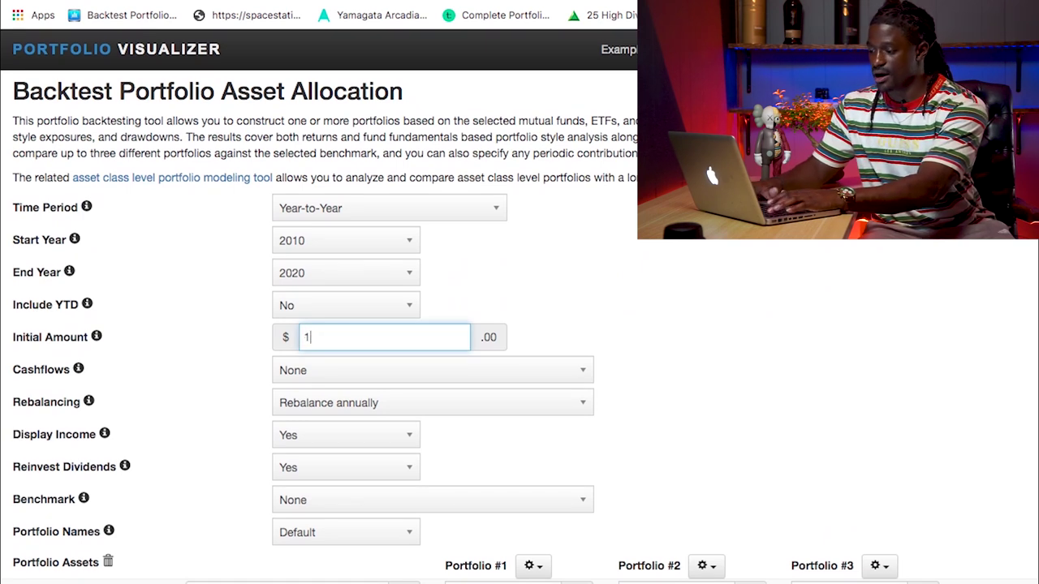
click(646, 263)
Set Cashflows to Contribute fixed amount with an 800 contribution.
scroll(646, 264, down, 3)
click(547, 225)
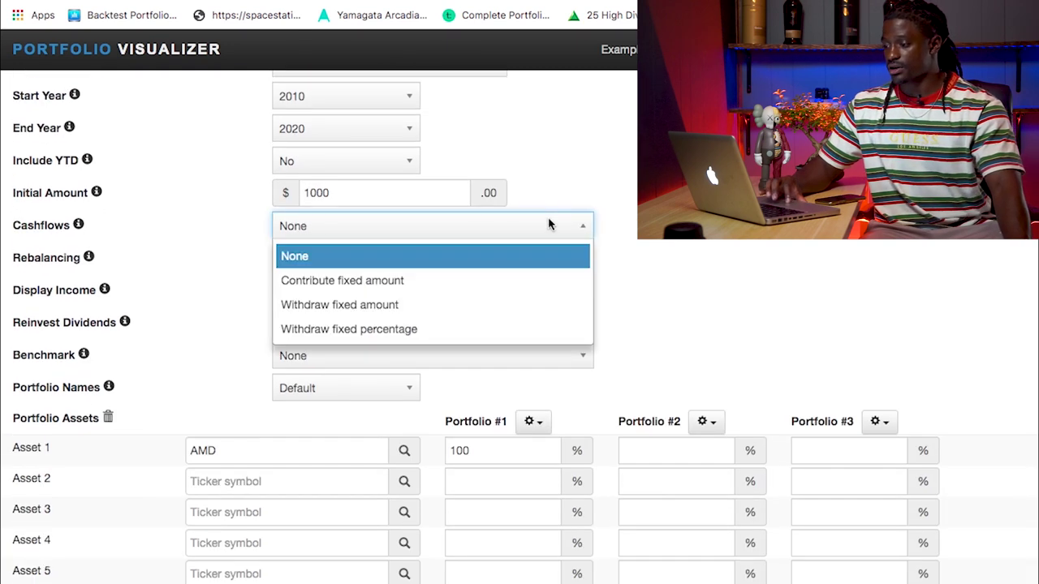
click(520, 278)
click(440, 259)
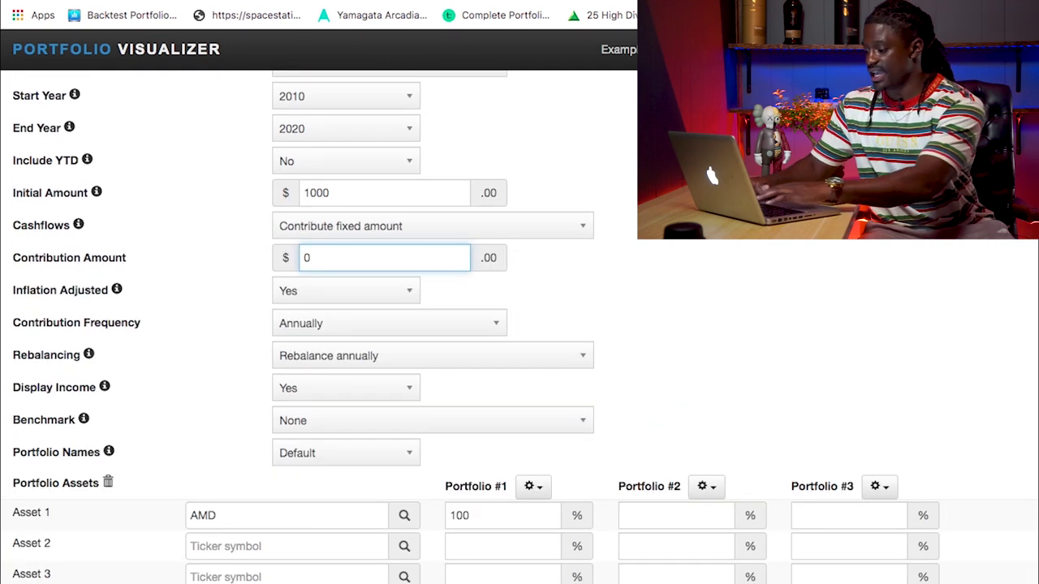
key(BackSpace)
text(800)
click(588, 302)
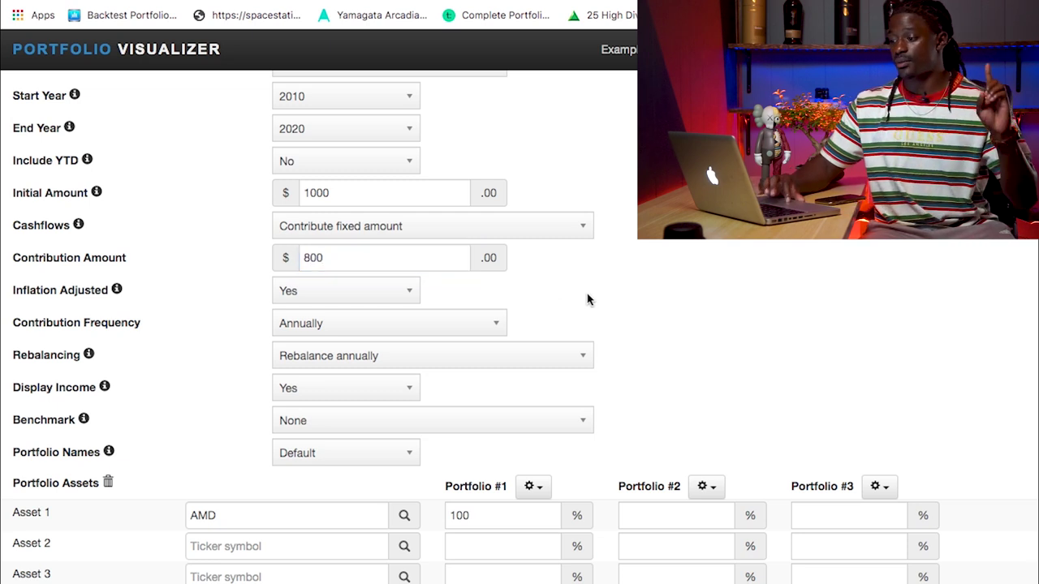
Make the contributions inflation adjusted and monthly.
click(399, 292)
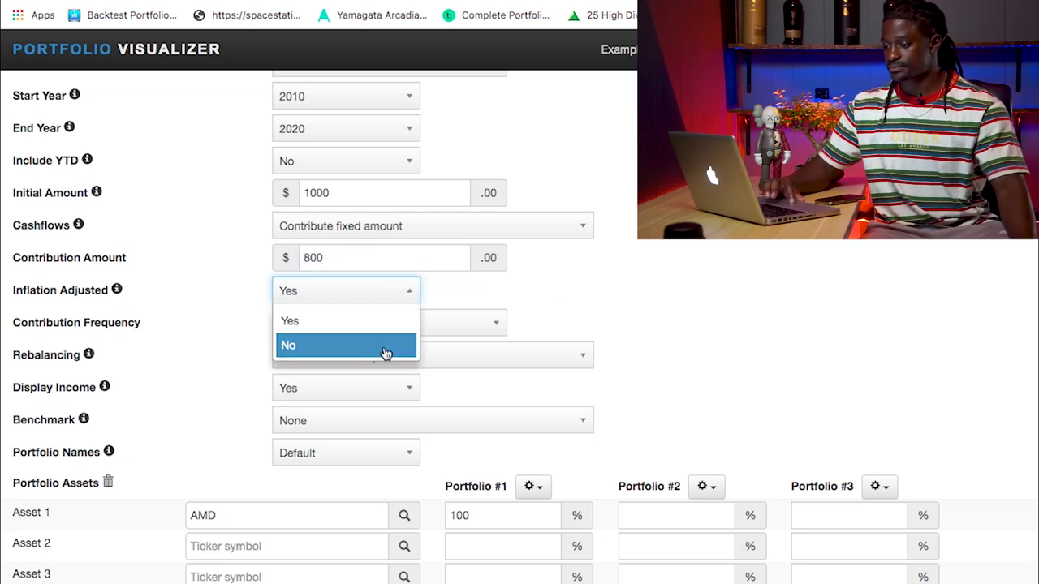
click(387, 319)
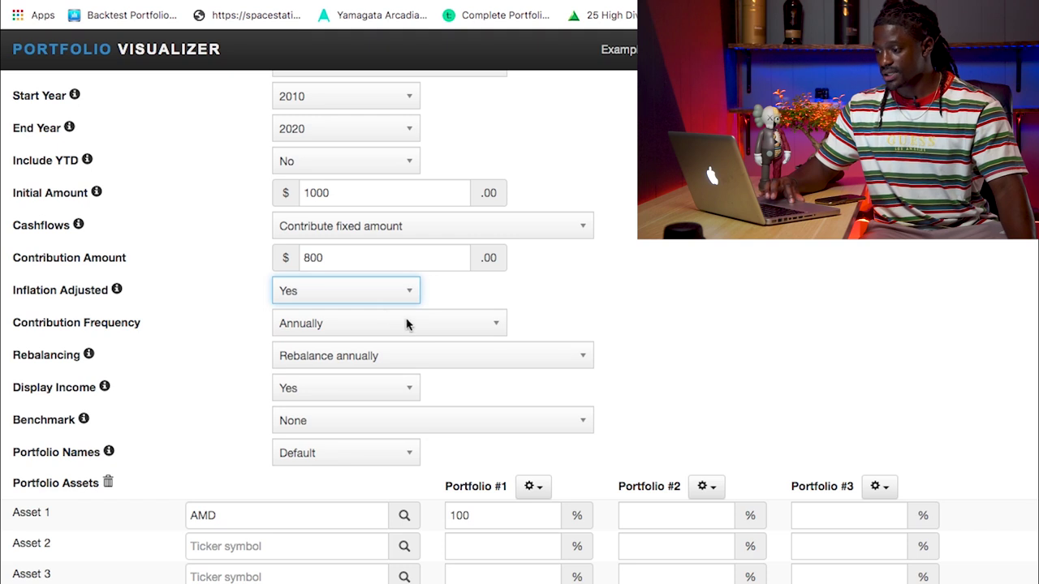
click(405, 323)
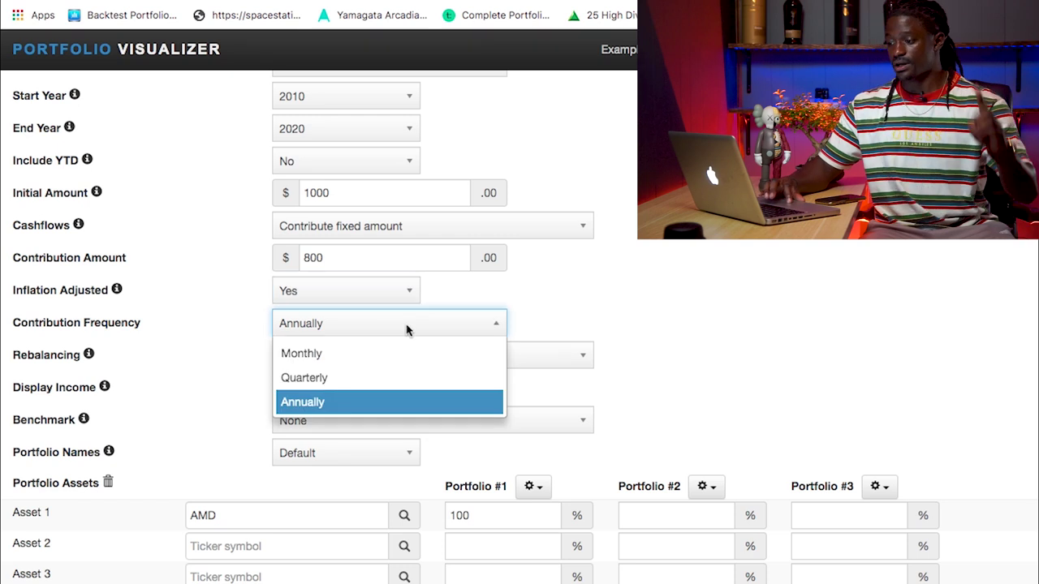
click(378, 354)
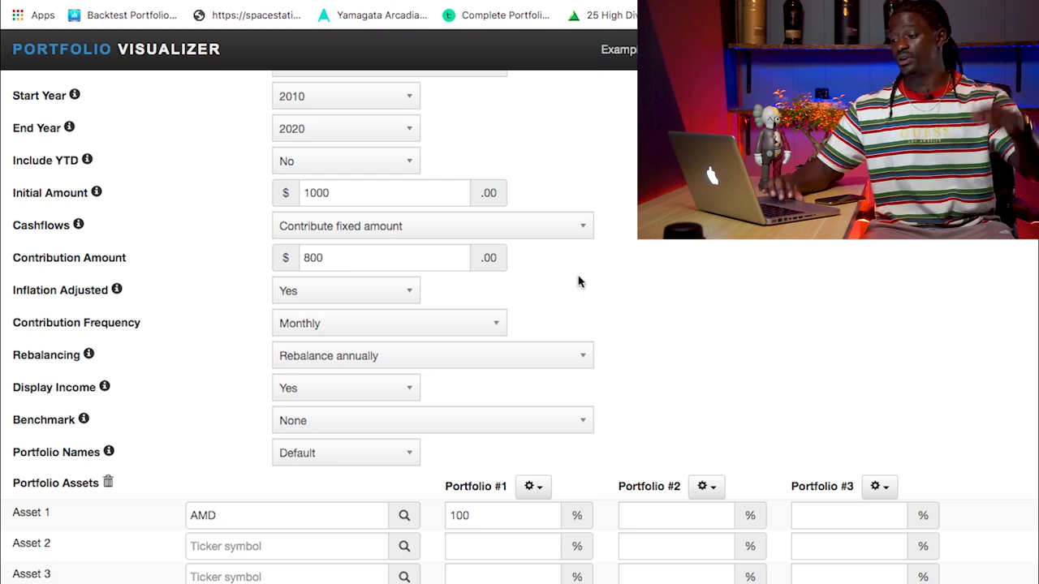
scroll(578, 281, down, 10)
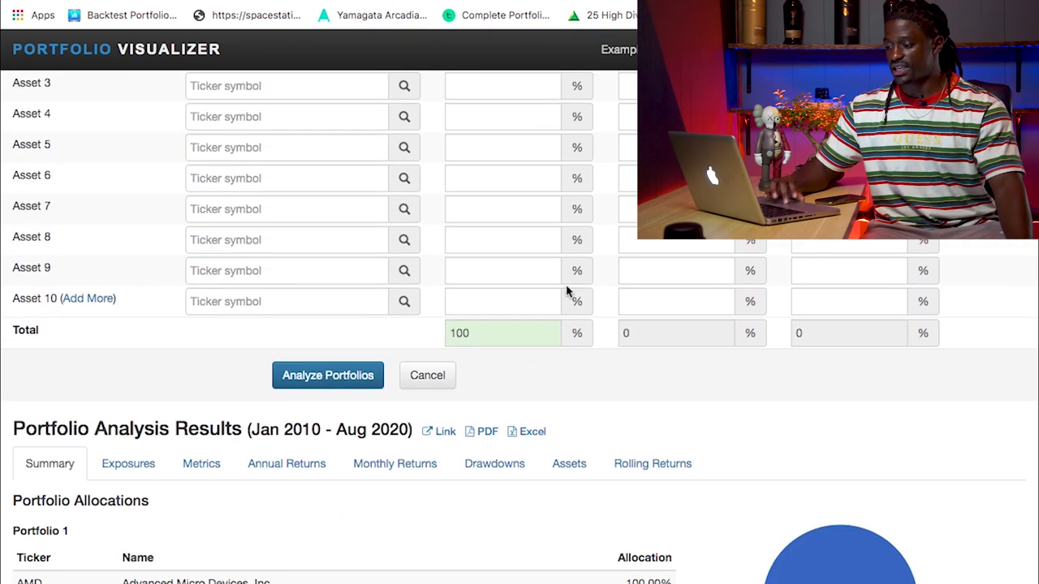
Rerun the analysis and view the $1,889,578 final balance and growth chart.
click(318, 384)
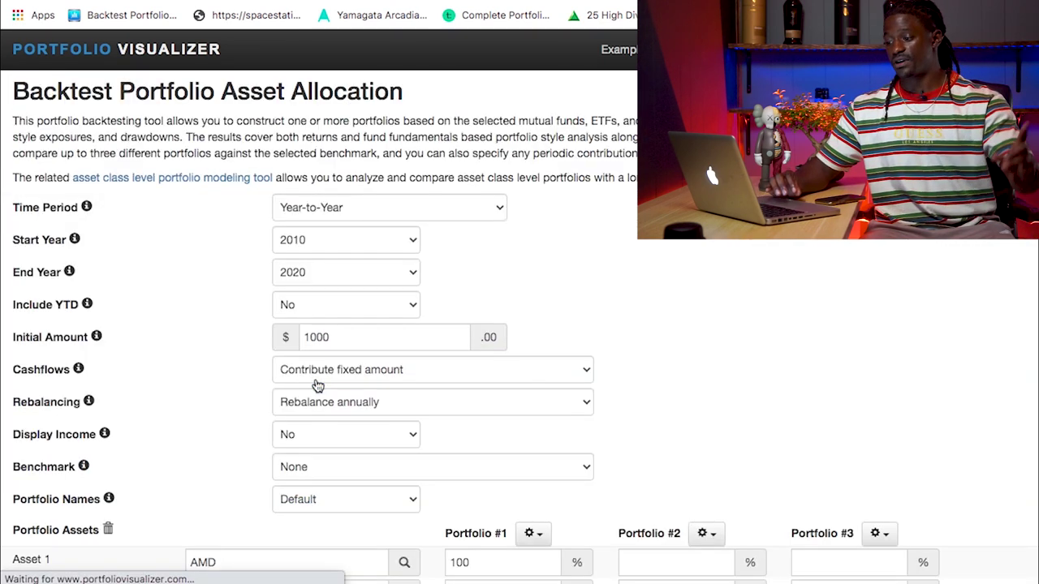
scroll(318, 386, up, 2)
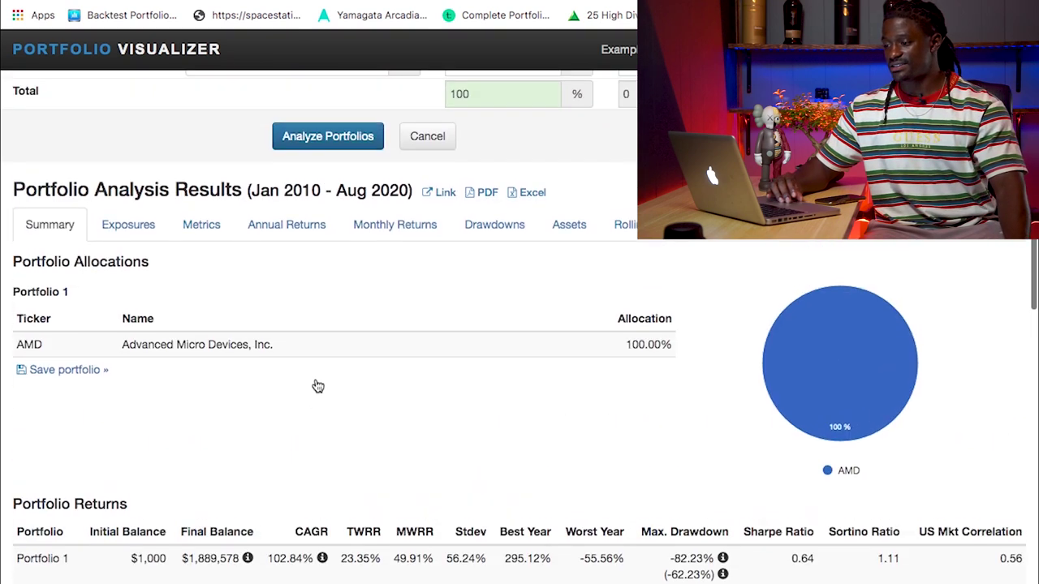
scroll(317, 386, down, 5)
scroll(317, 386, down, 1)
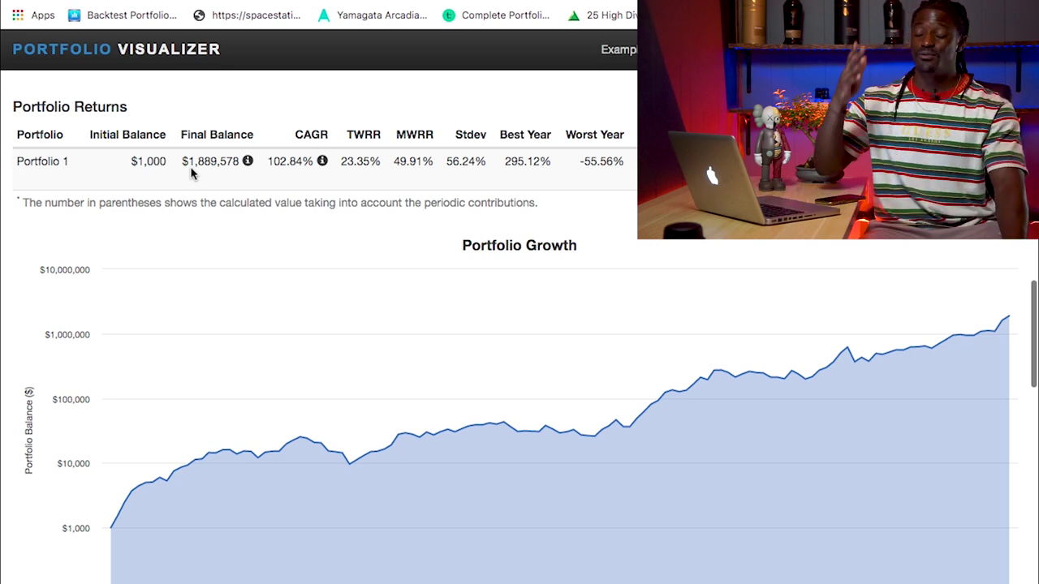
scroll(191, 171, down, 1)
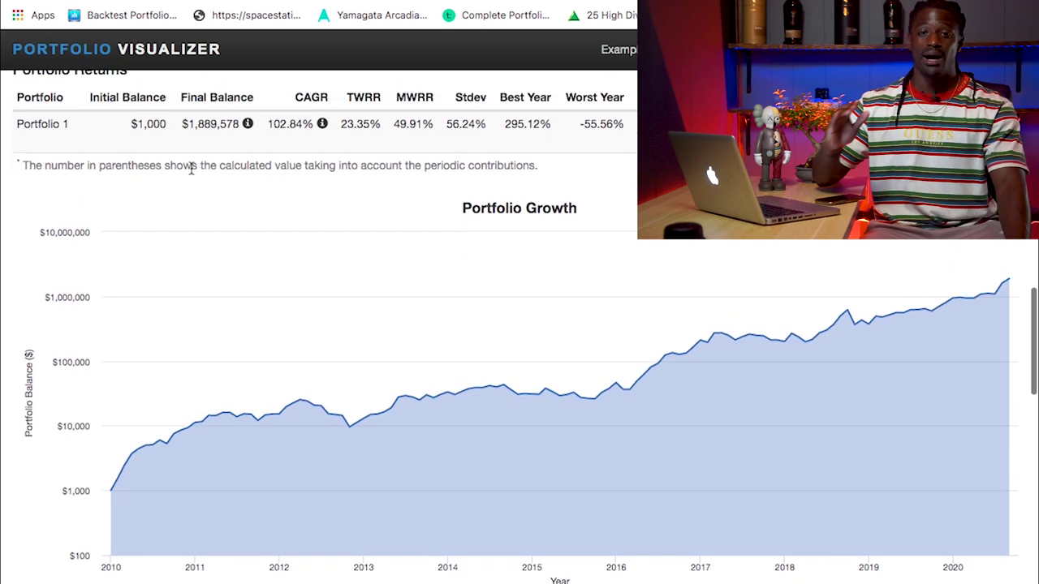